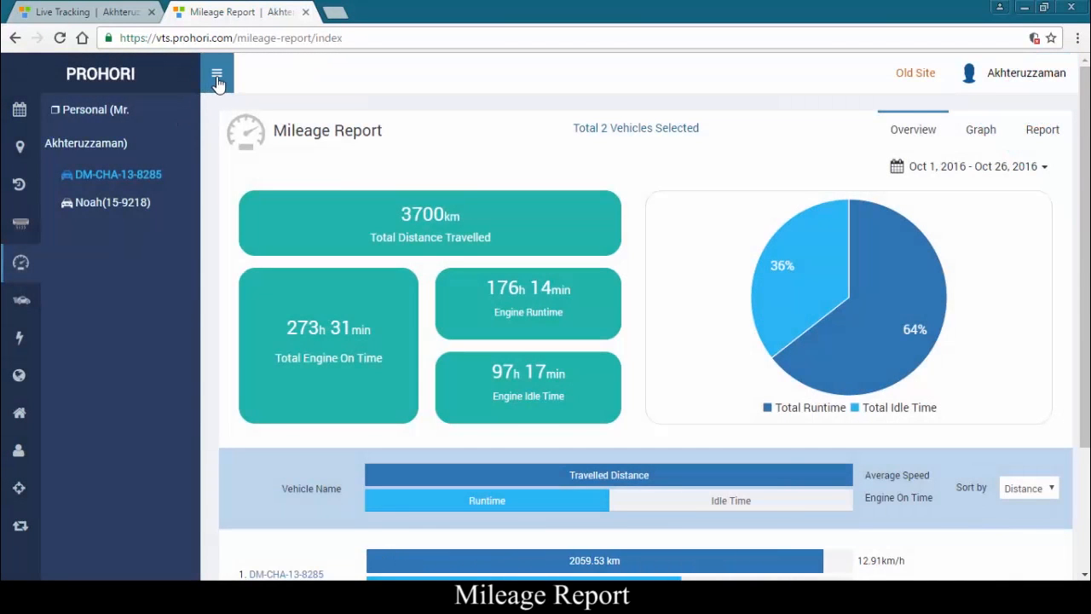
Step: Collapse the side navigation and set a custom report date range from Oct 1, 2016 to Oct 18, 2016
{"action": "left_click", "coordinate": [217, 82]}
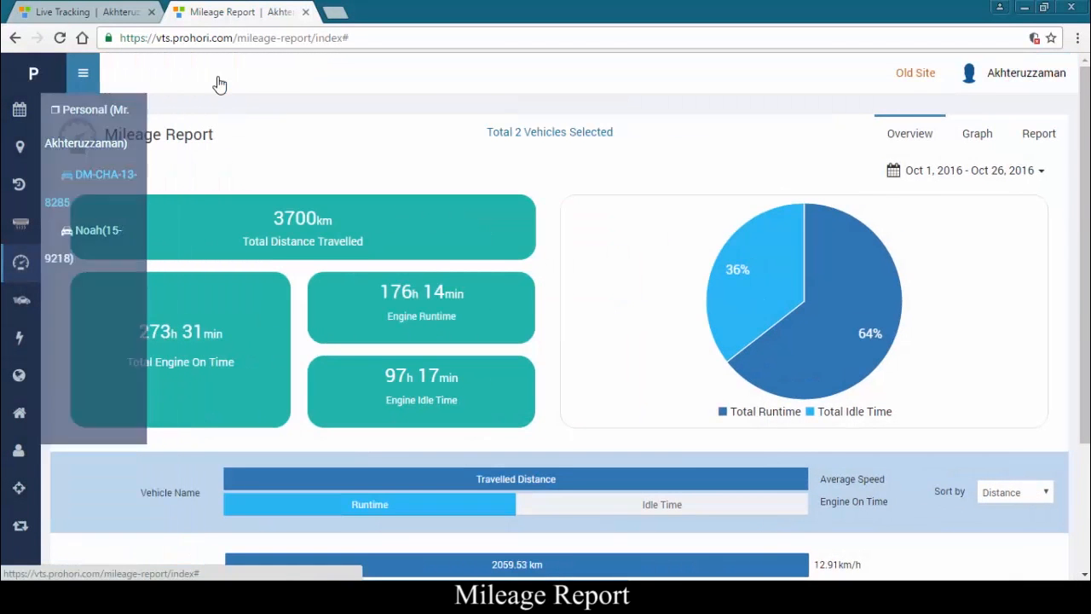
{"action": "left_click", "coordinate": [990, 175]}
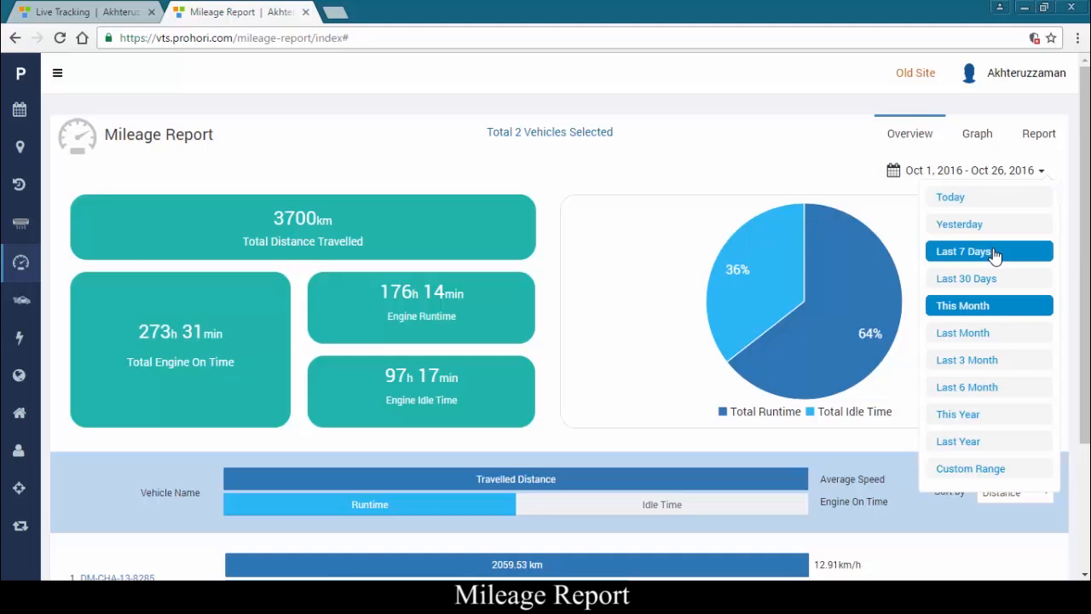
{"action": "left_click", "coordinate": [969, 477]}
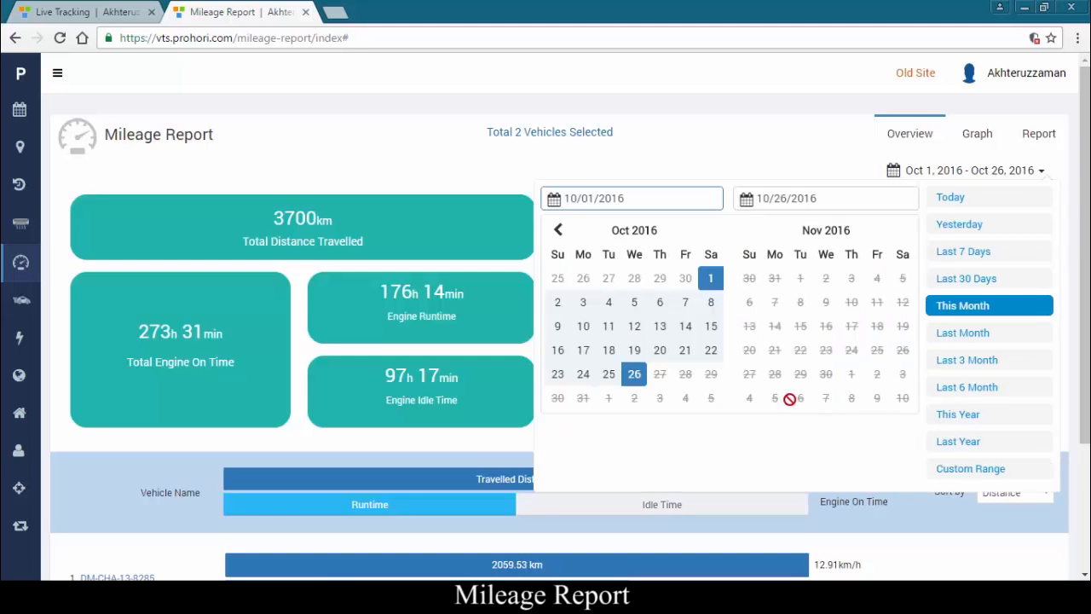
{"action": "left_click", "coordinate": [711, 281]}
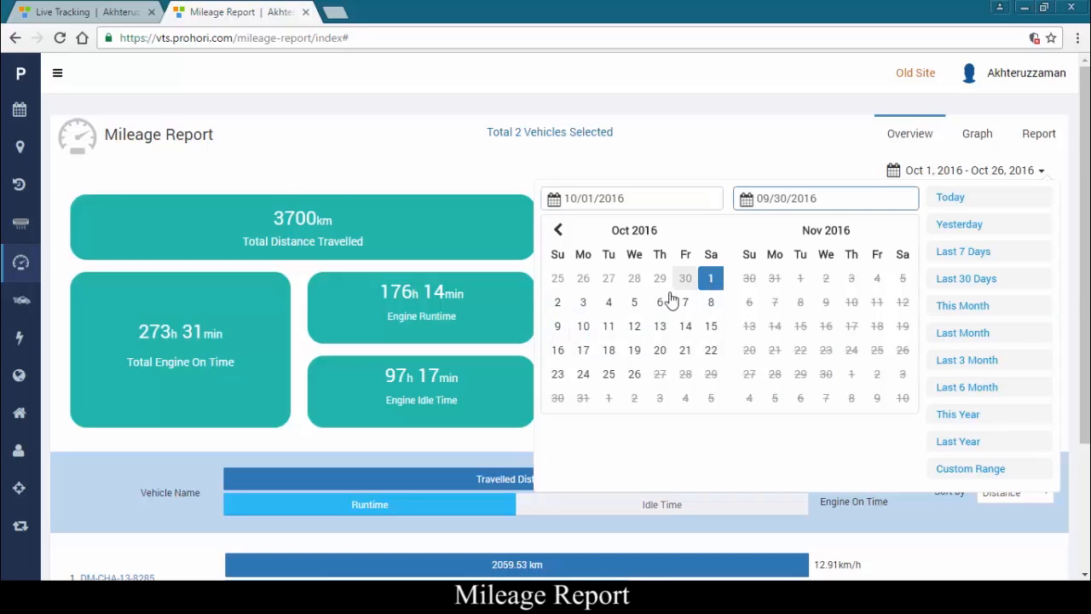
{"action": "left_click", "coordinate": [608, 350]}
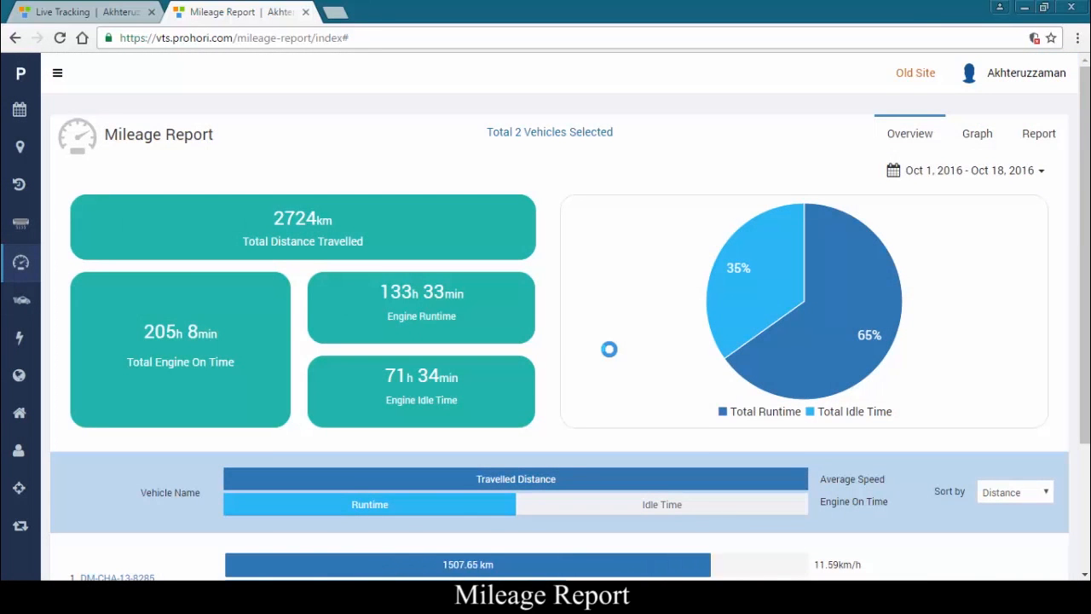
Step: Examine the overview totals, the runtime and idle time chart, the per-vehicle comparison bars and the available sort criteria
{"action": "scroll", "coordinate": [555, 336], "scroll_direction": "down", "scroll_amount": 1}
{"action": "scroll", "coordinate": [555, 336], "scroll_direction": "up", "scroll_amount": 1}
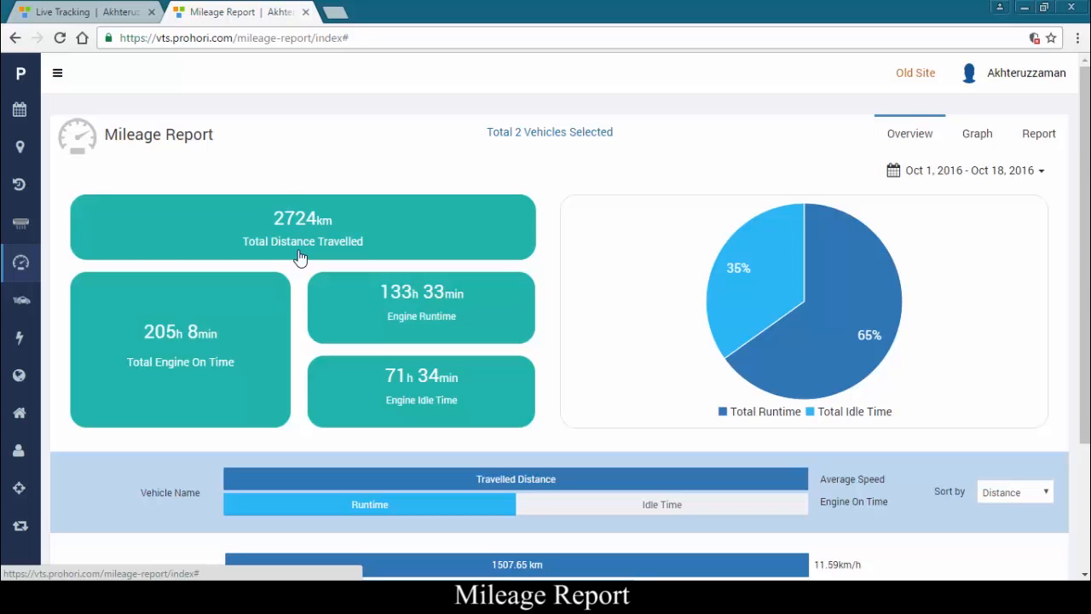
{"action": "scroll", "coordinate": [300, 258], "scroll_direction": "down", "scroll_amount": 1}
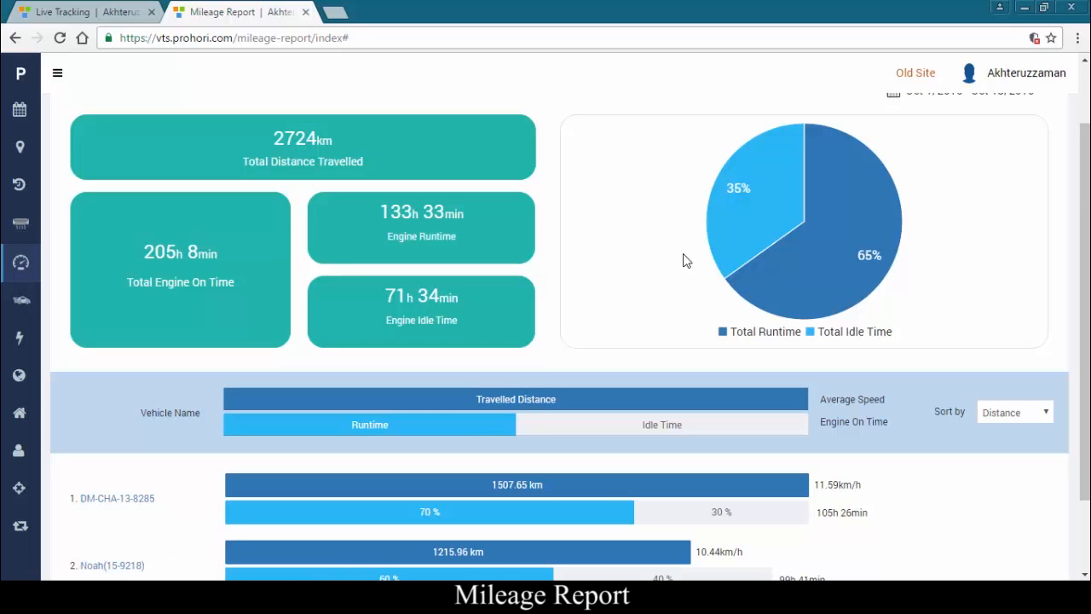
{"action": "scroll", "coordinate": [380, 409], "scroll_direction": "up", "scroll_amount": 2}
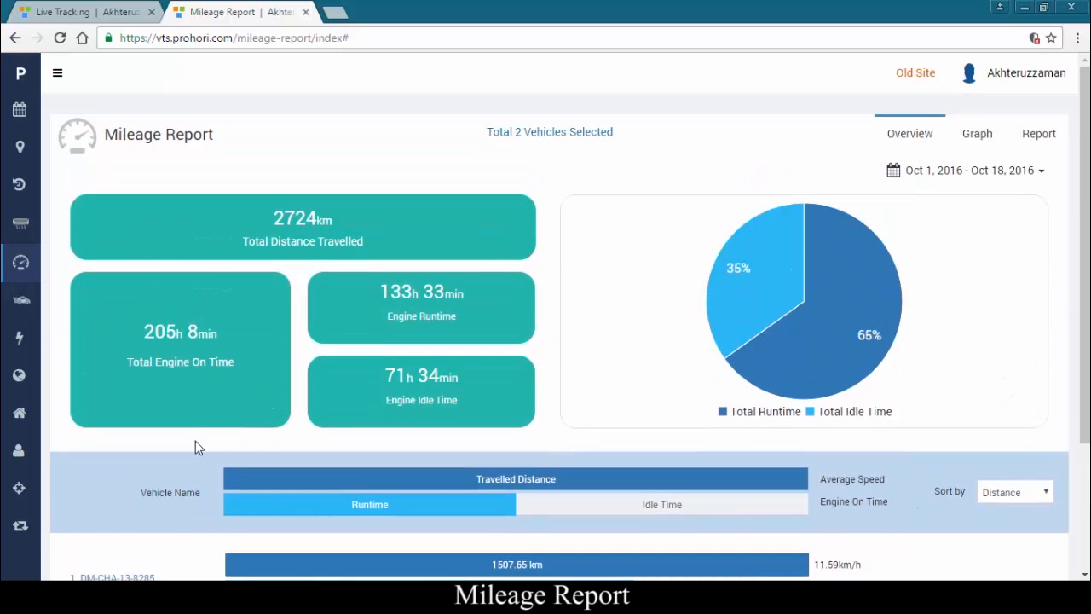
{"action": "scroll", "coordinate": [211, 437], "scroll_direction": "down", "scroll_amount": 2}
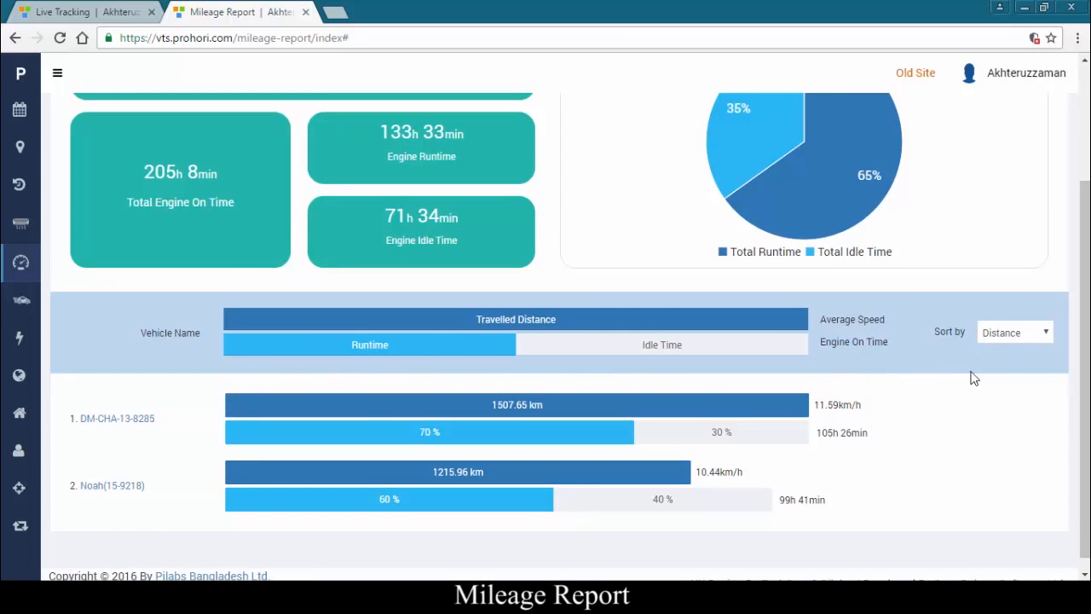
{"action": "left_click", "coordinate": [1040, 334]}
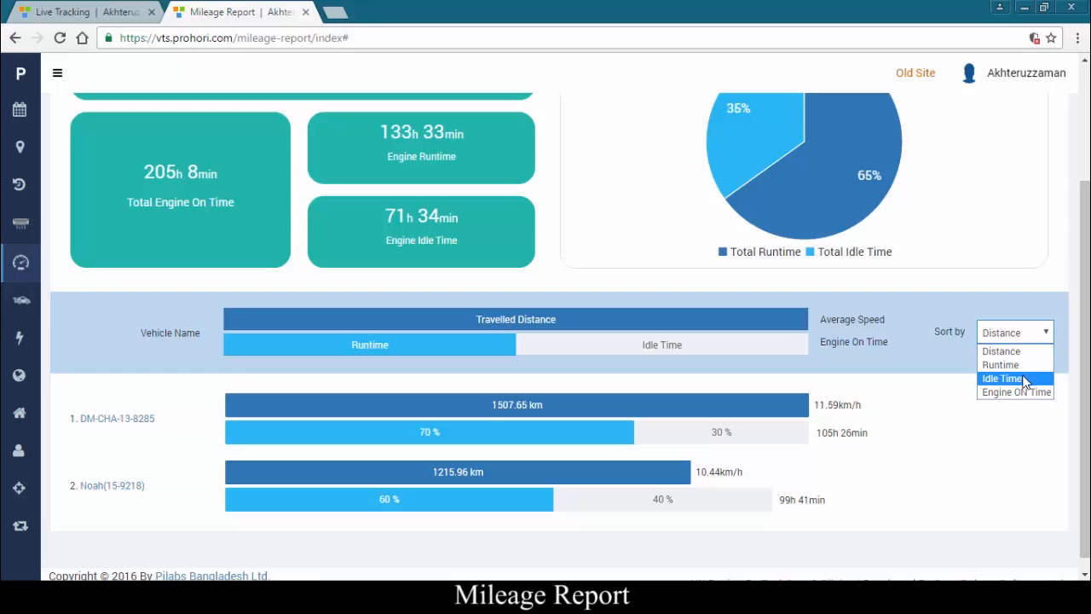
{"action": "left_click", "coordinate": [926, 396]}
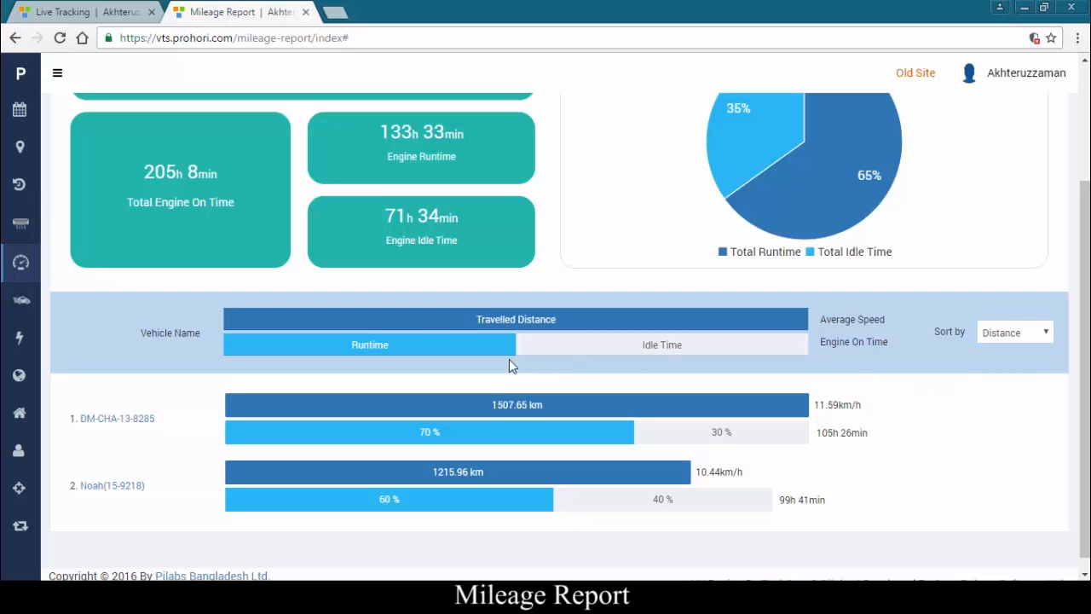
{"action": "scroll", "coordinate": [512, 370], "scroll_direction": "down", "scroll_amount": 1}
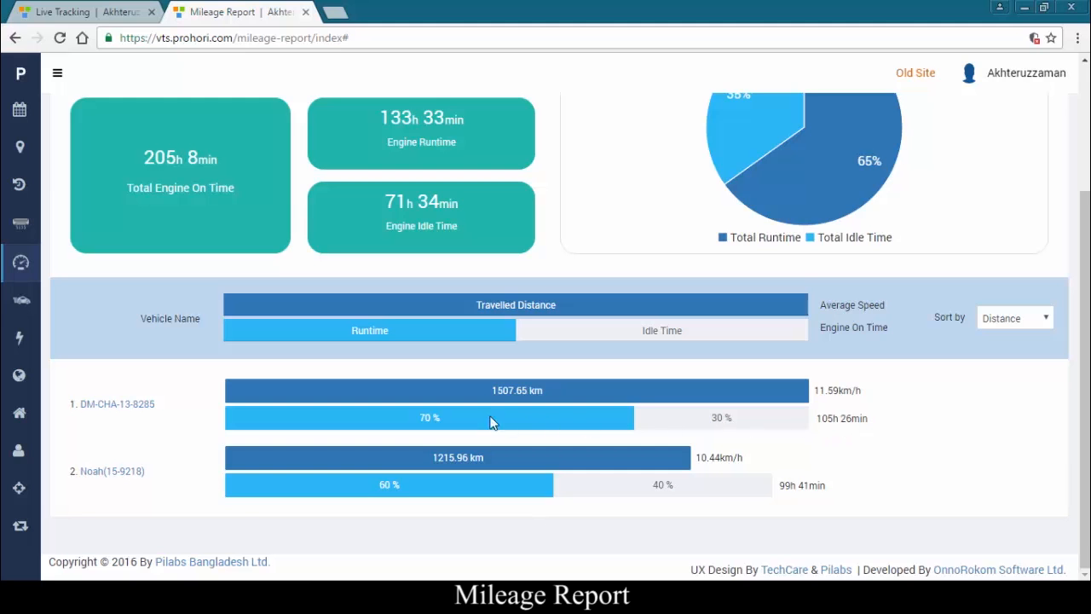
{"action": "mouse_move", "coordinate": [453, 425]}
{"action": "mouse_move", "coordinate": [653, 426]}
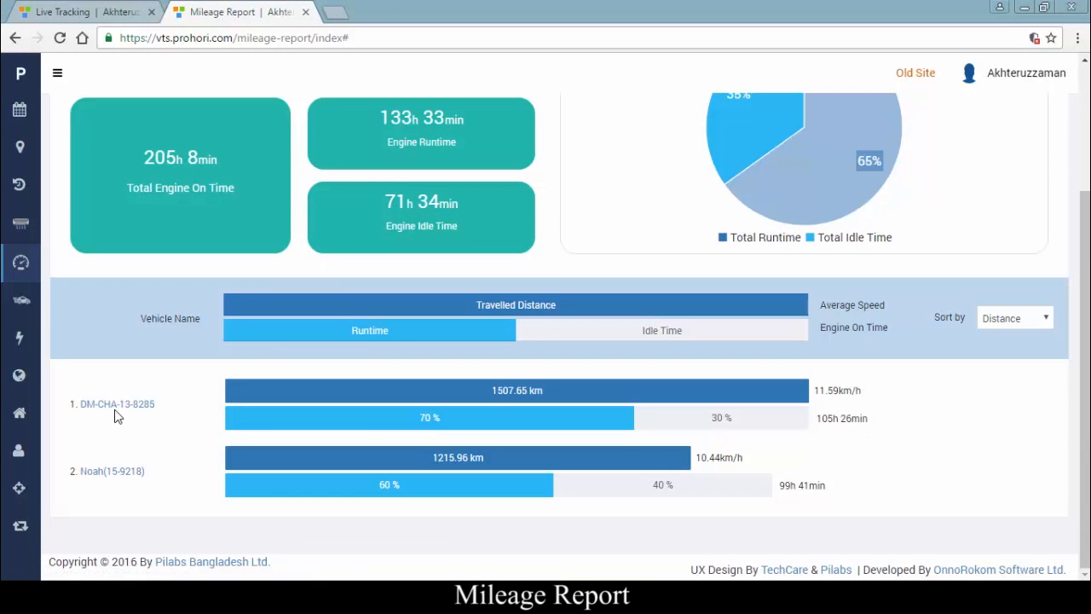
Step: Open the individual mileage graph of the first vehicle listed in the distance comparison
{"action": "left_click", "coordinate": [117, 404]}
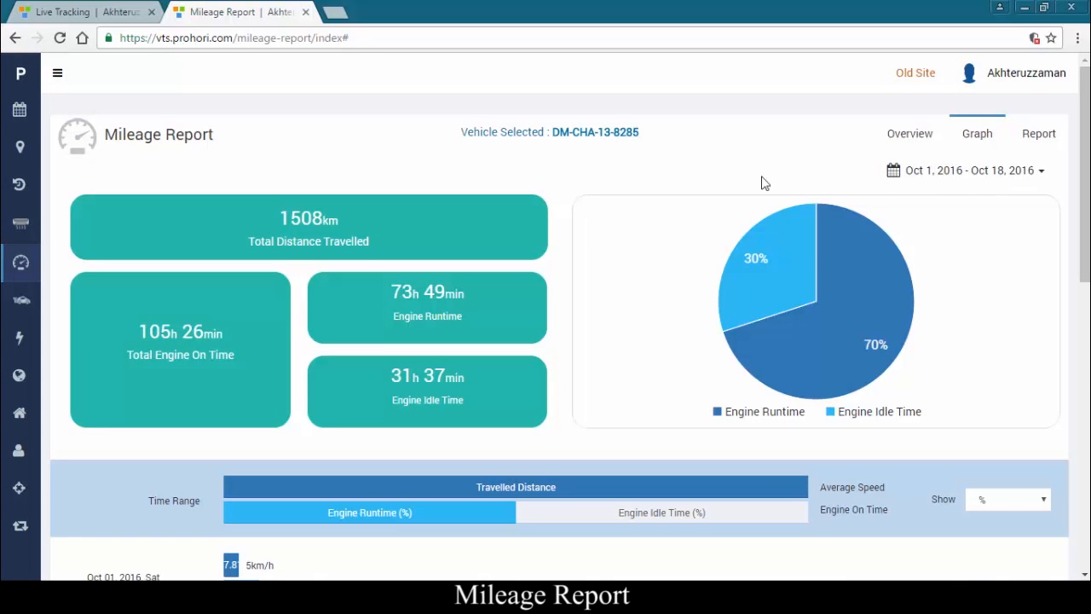
{"action": "left_click", "coordinate": [967, 175]}
{"action": "left_click", "coordinate": [966, 179]}
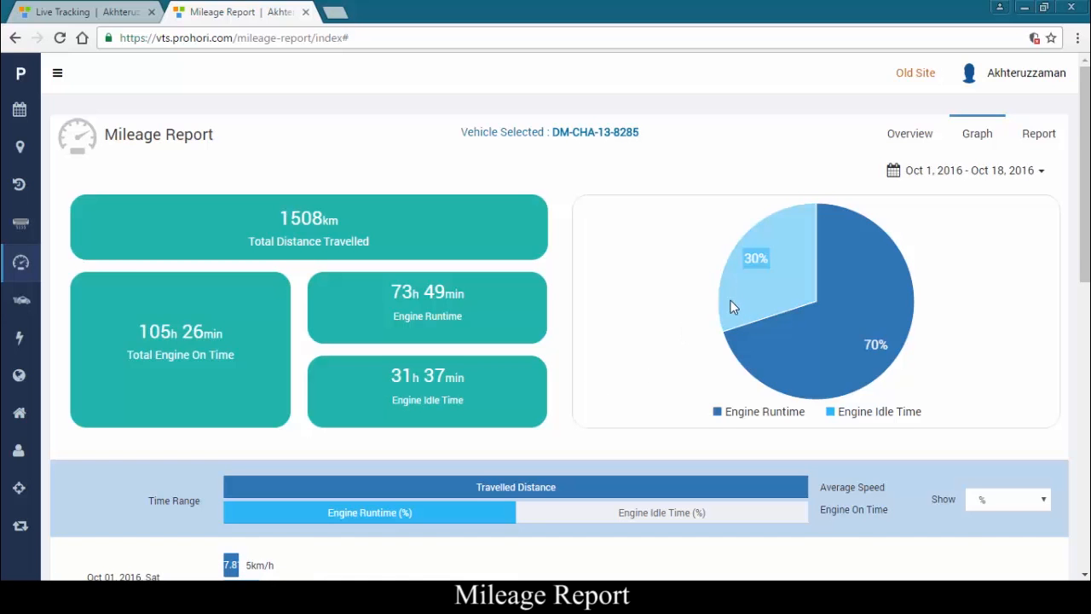
Step: Show the vehicle's daily engine runtime and idle time in hours and examine the bars for each day
{"action": "scroll", "coordinate": [874, 426], "scroll_direction": "down", "scroll_amount": 1}
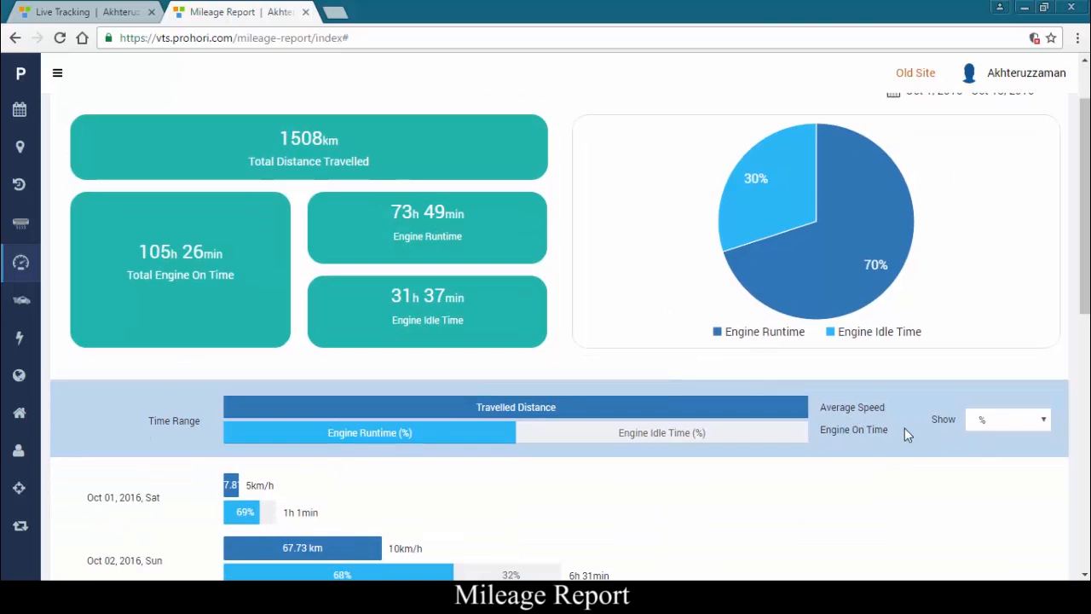
{"action": "scroll", "coordinate": [877, 430], "scroll_direction": "down", "scroll_amount": 2}
{"action": "scroll", "coordinate": [878, 430], "scroll_direction": "up", "scroll_amount": 1}
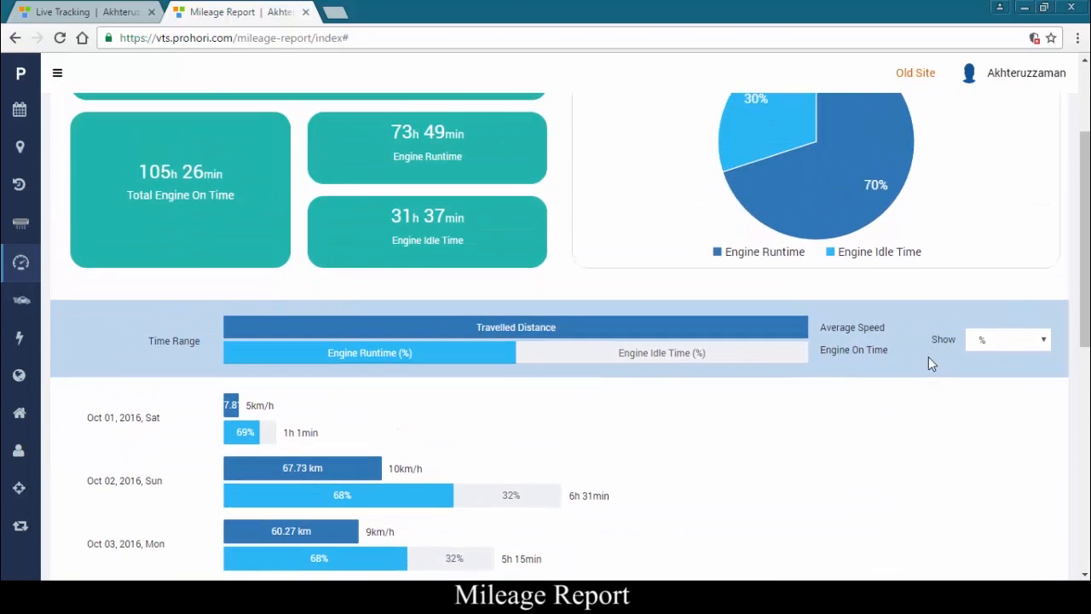
{"action": "left_click", "coordinate": [1015, 342]}
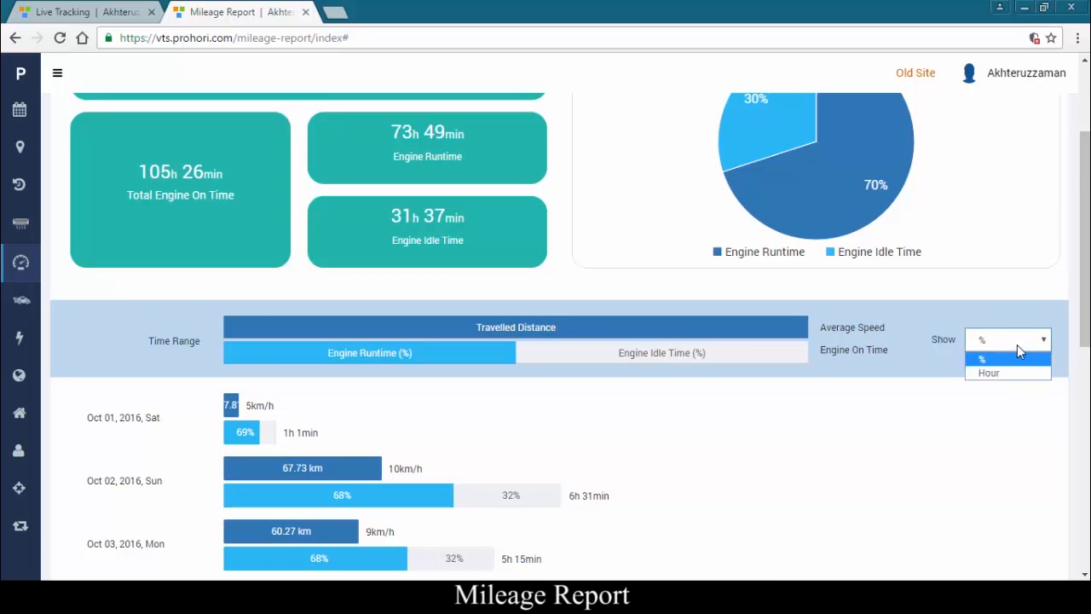
{"action": "left_click", "coordinate": [1009, 374]}
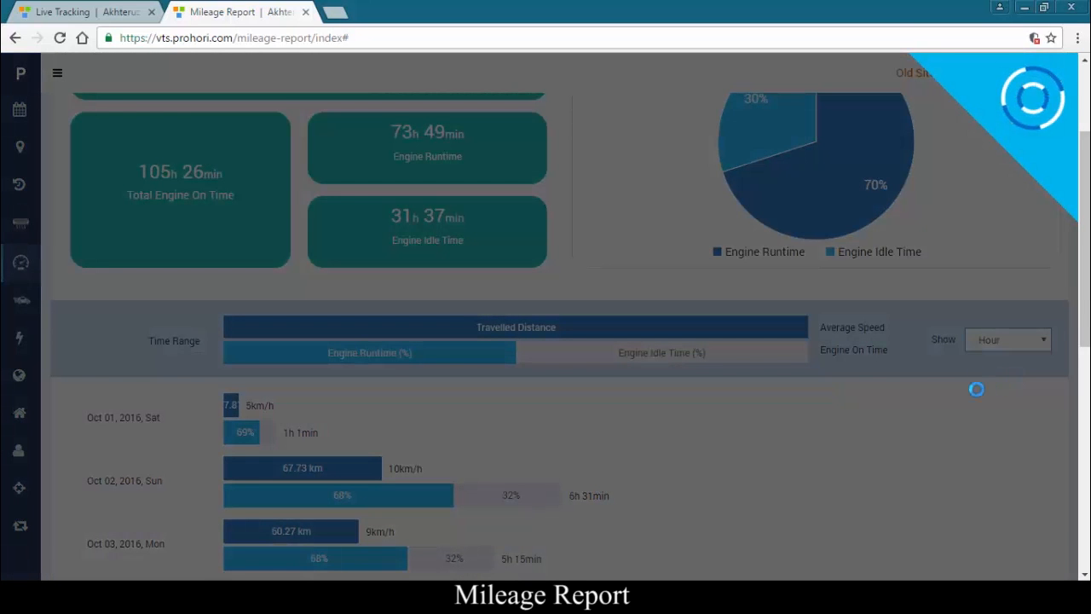
{"action": "scroll", "coordinate": [920, 414], "scroll_direction": "down", "scroll_amount": 1}
{"action": "scroll", "coordinate": [653, 390], "scroll_direction": "down", "scroll_amount": 3}
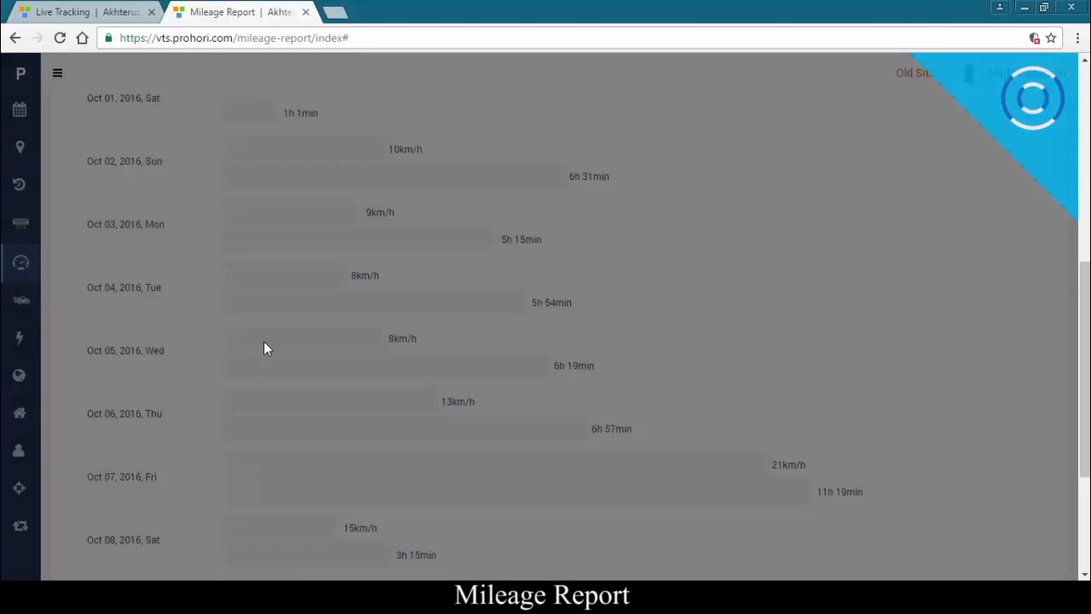
{"action": "scroll", "coordinate": [369, 335], "scroll_direction": "up", "scroll_amount": 2}
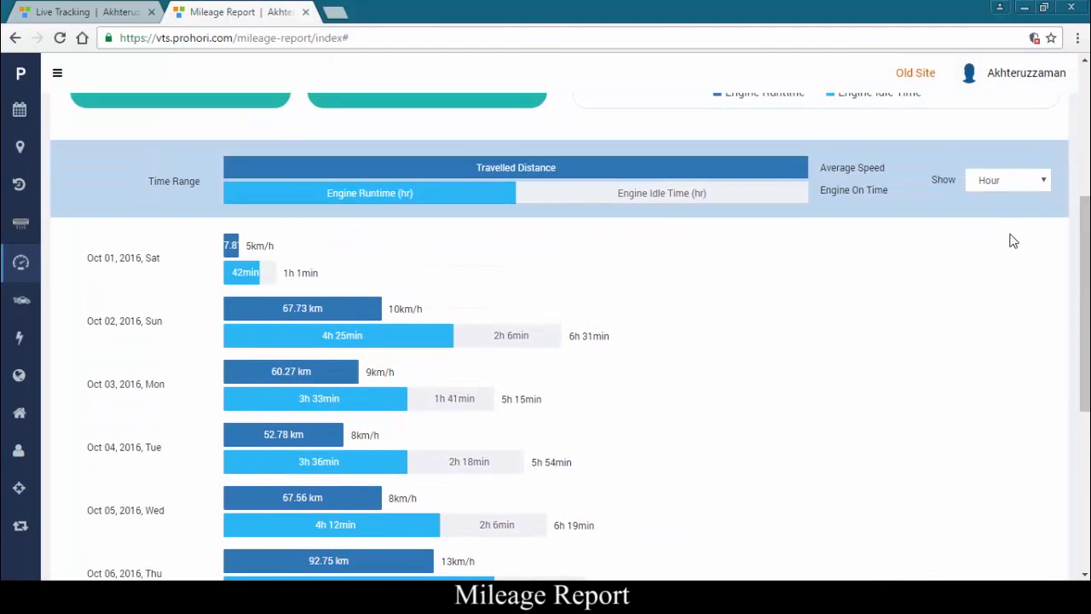
{"action": "scroll", "coordinate": [163, 368], "scroll_direction": "down", "scroll_amount": 1}
{"action": "scroll", "coordinate": [165, 371], "scroll_direction": "down", "scroll_amount": 1}
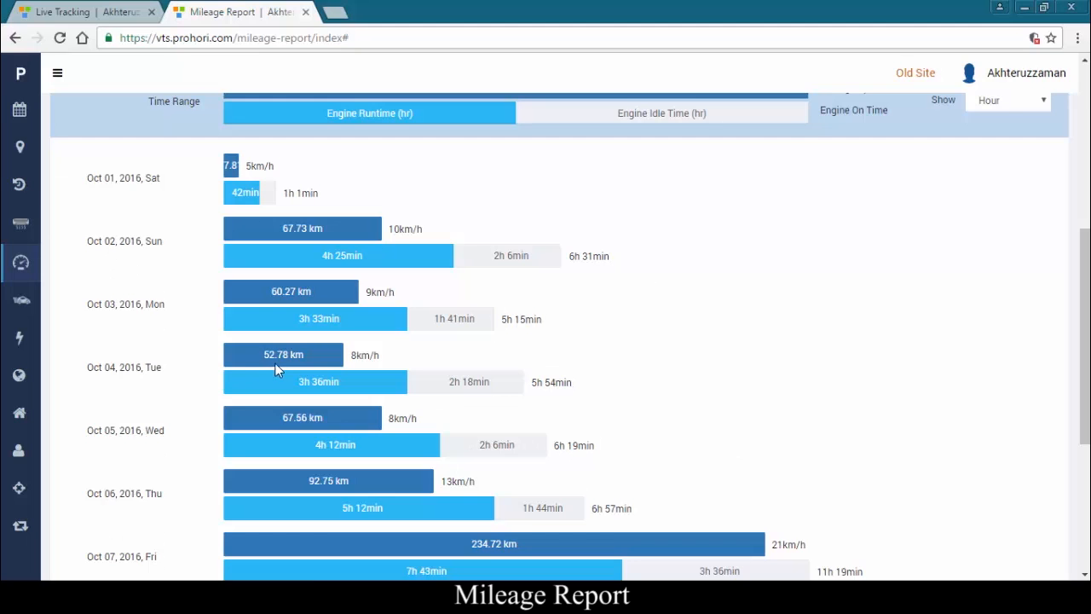
{"action": "mouse_move", "coordinate": [300, 361]}
{"action": "mouse_move", "coordinate": [348, 392]}
{"action": "mouse_move", "coordinate": [446, 386]}
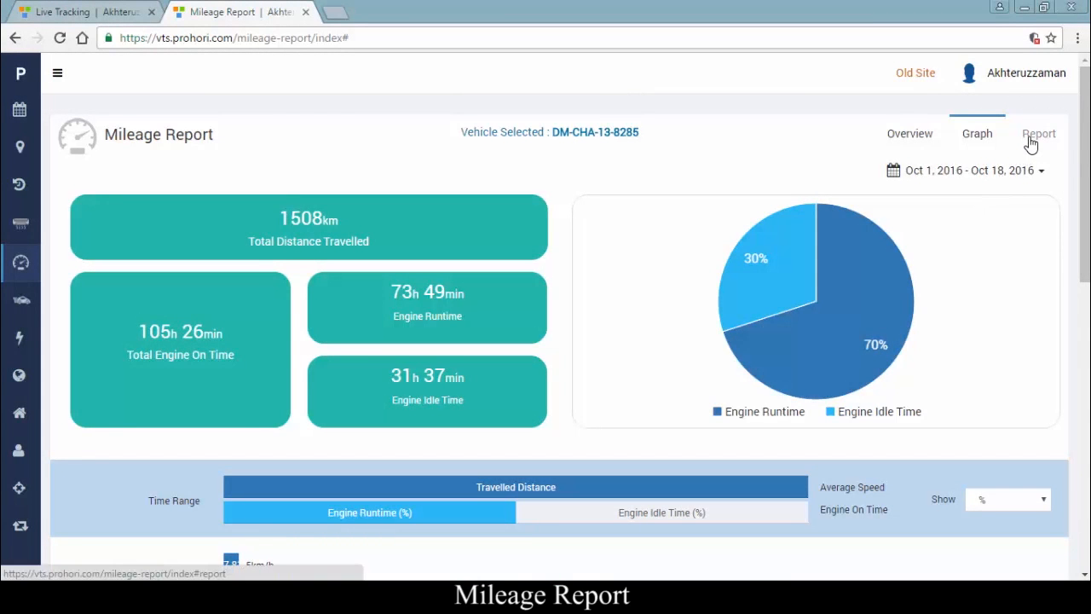
Step: Open the vehicle's day-by-day mileage report table and export it to Excel
{"action": "left_click", "coordinate": [1032, 138]}
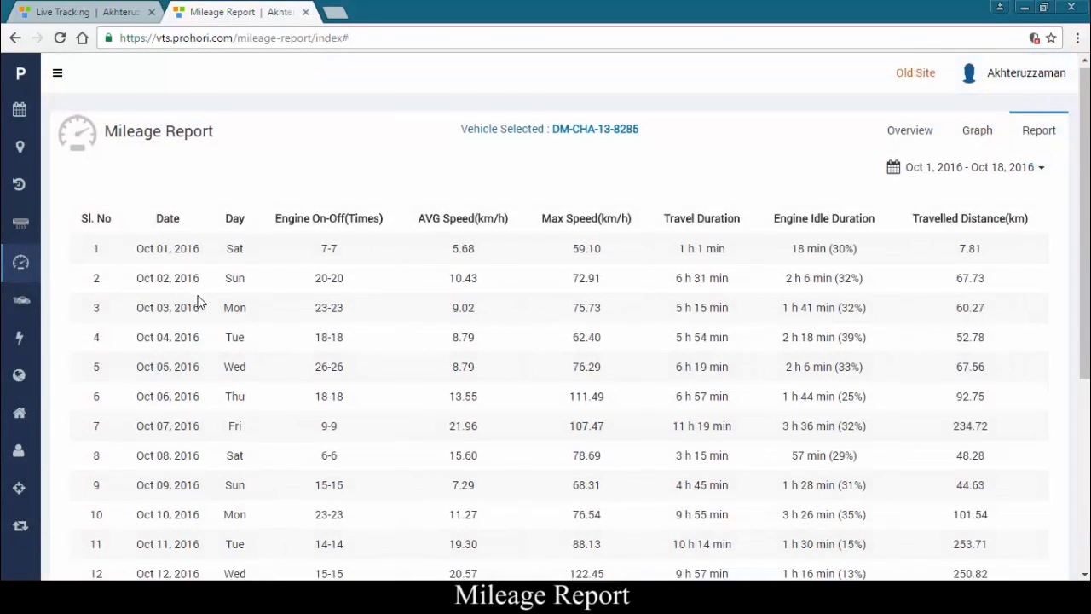
{"action": "scroll", "coordinate": [200, 300], "scroll_direction": "down", "scroll_amount": 3}
{"action": "scroll", "coordinate": [200, 300], "scroll_direction": "up", "scroll_amount": 3}
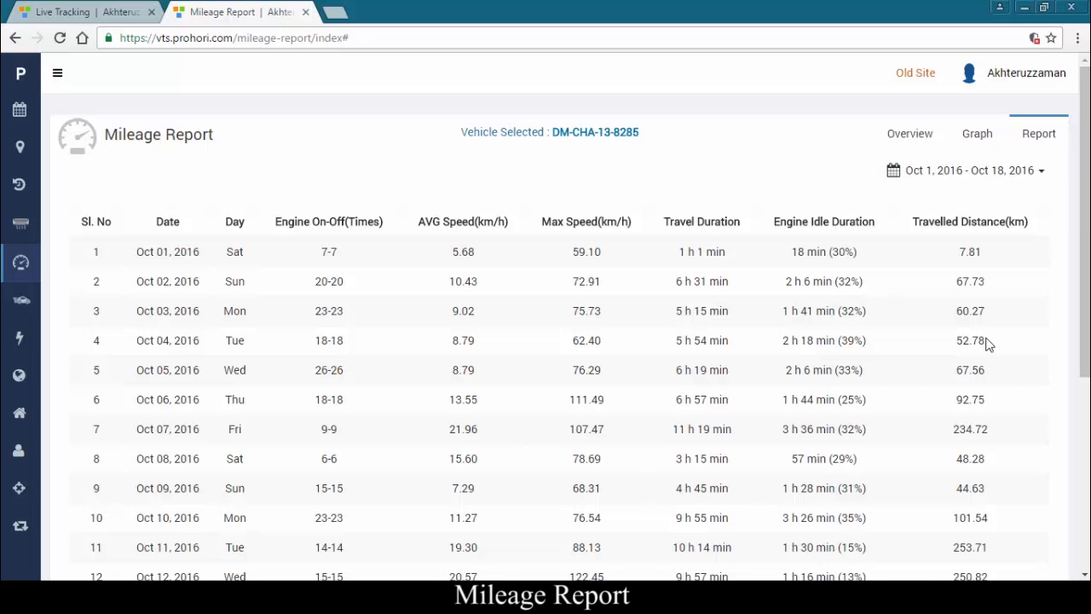
{"action": "scroll", "coordinate": [987, 343], "scroll_direction": "down", "scroll_amount": 4}
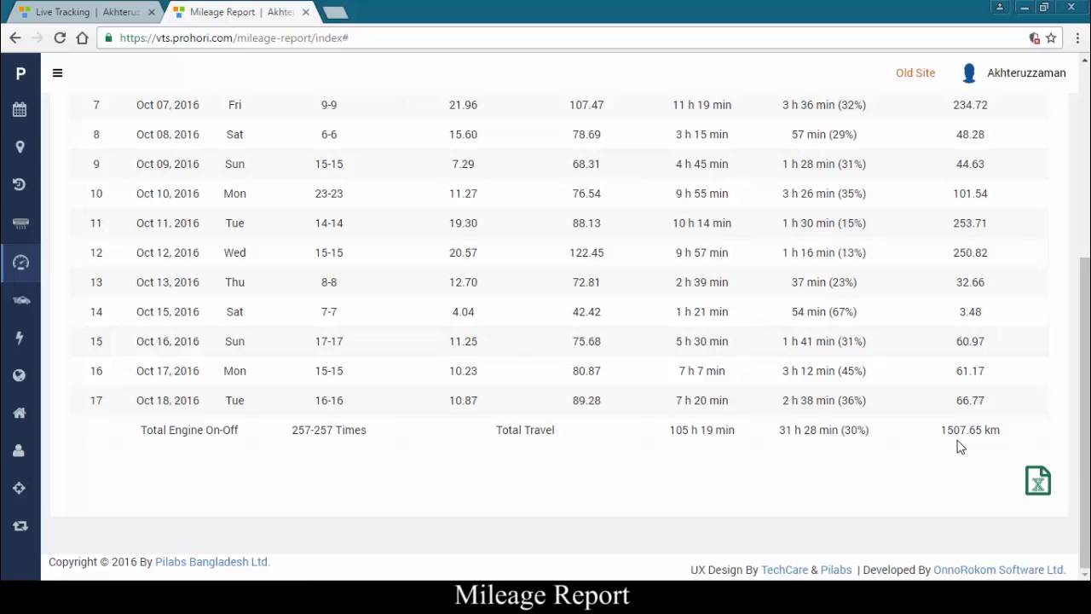
{"action": "left_click", "coordinate": [1038, 483]}
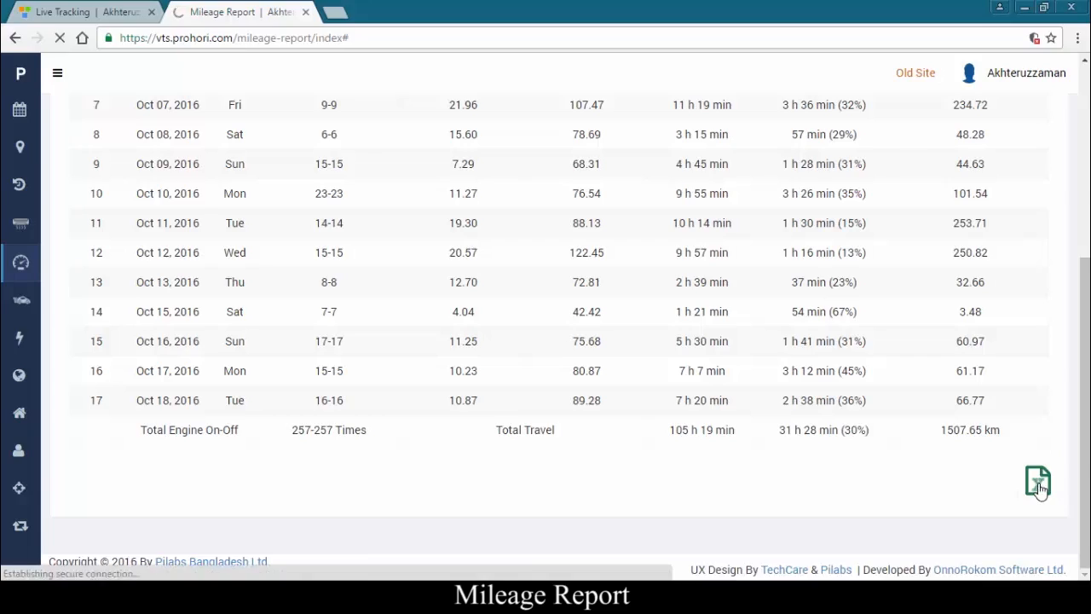